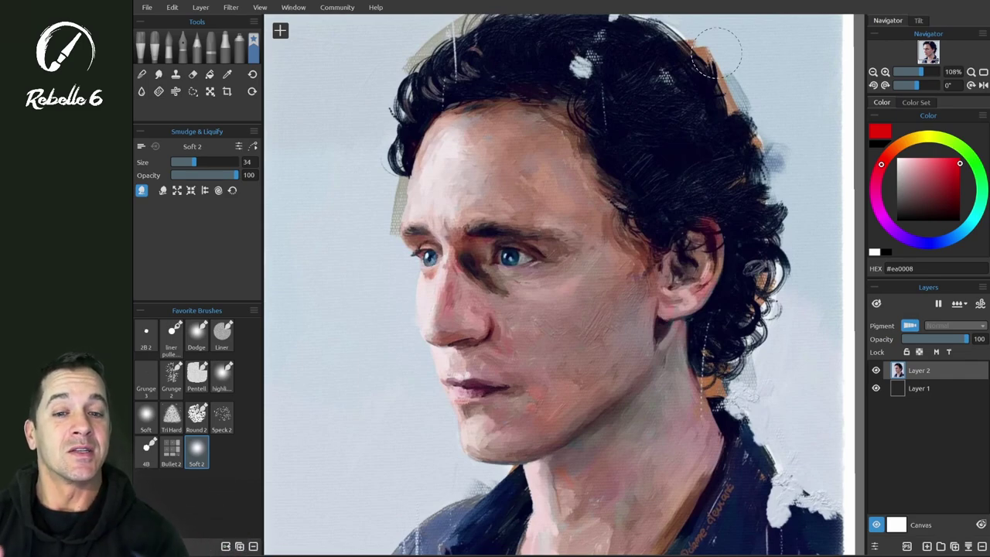
pyautogui.scroll(5, 716, 53)
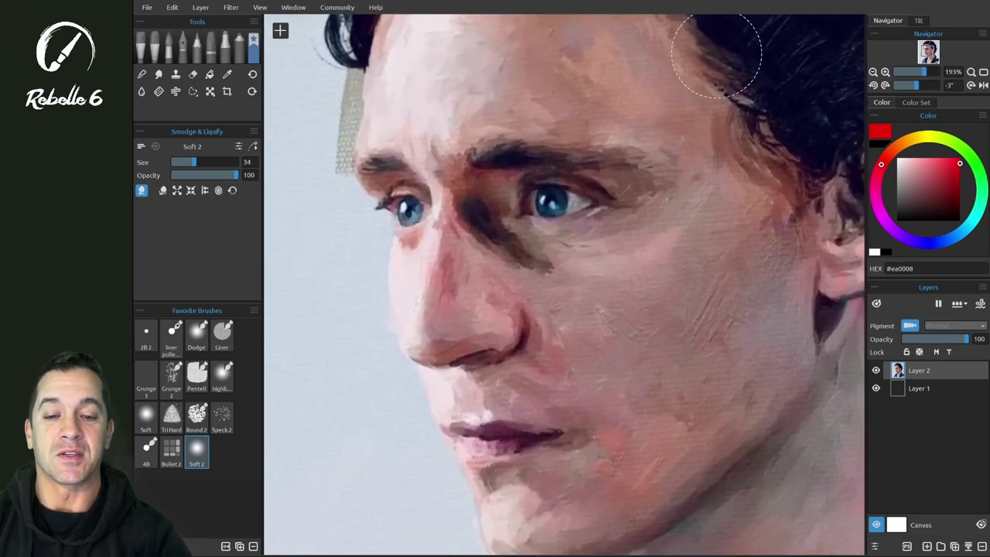
pyautogui.scroll(-1, 716, 53)
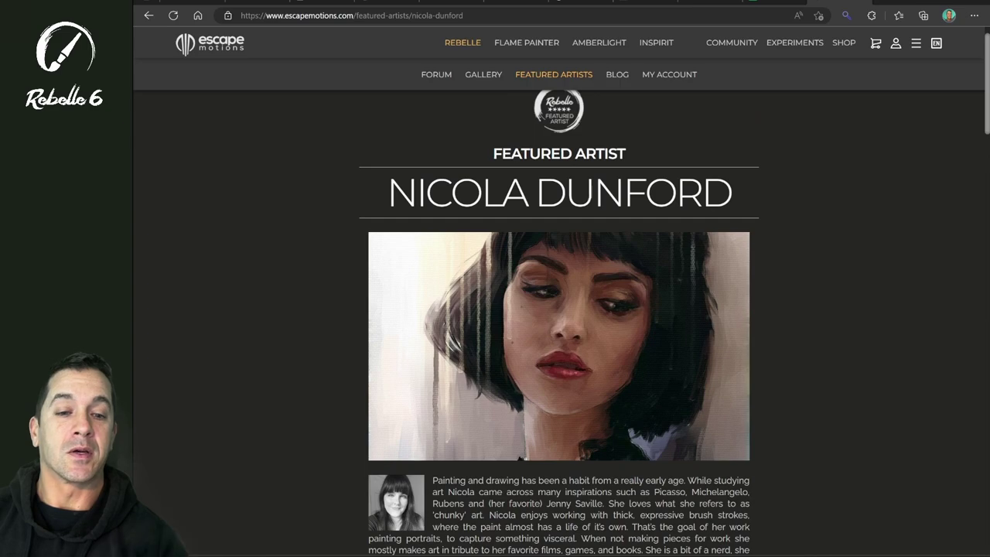
pyautogui.scroll(-8, 561, 323)
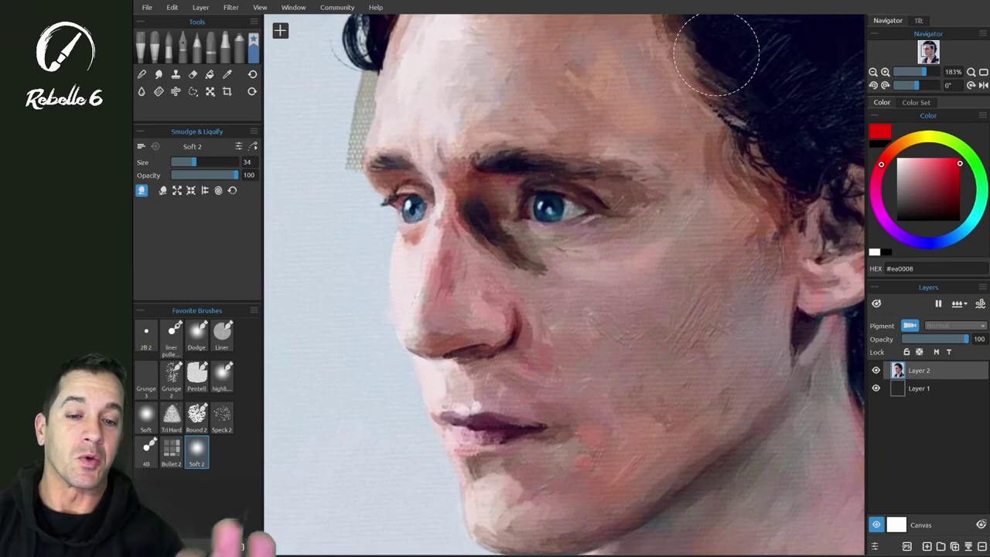
# Smudge the paint over the nose tip, nostril and upper lip with the Soft 2 brush in smudge mode.
pyautogui.scroll(-3, 716, 53)
pyautogui.scroll(-1, 716, 53)
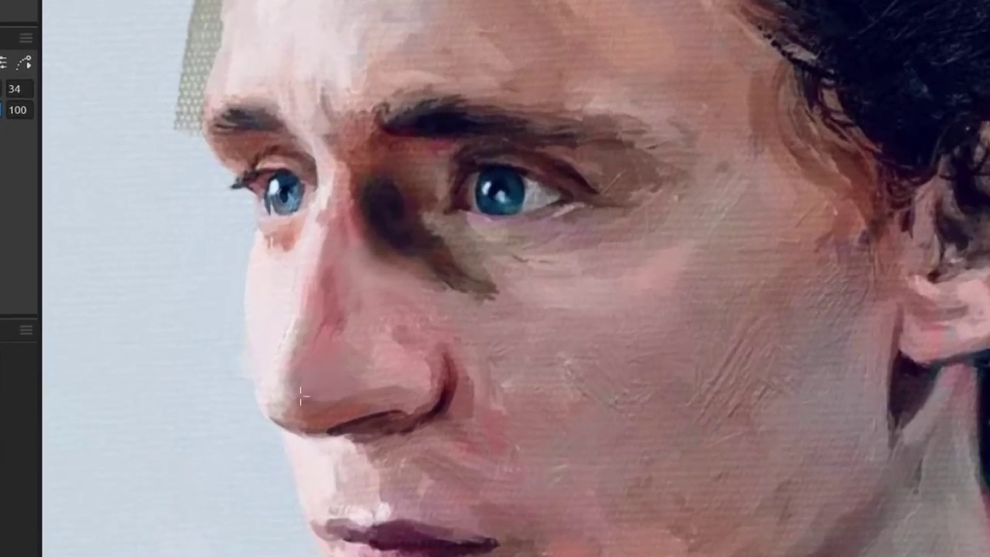
pyautogui.moveTo(301, 395); pyautogui.dragTo(293, 400)
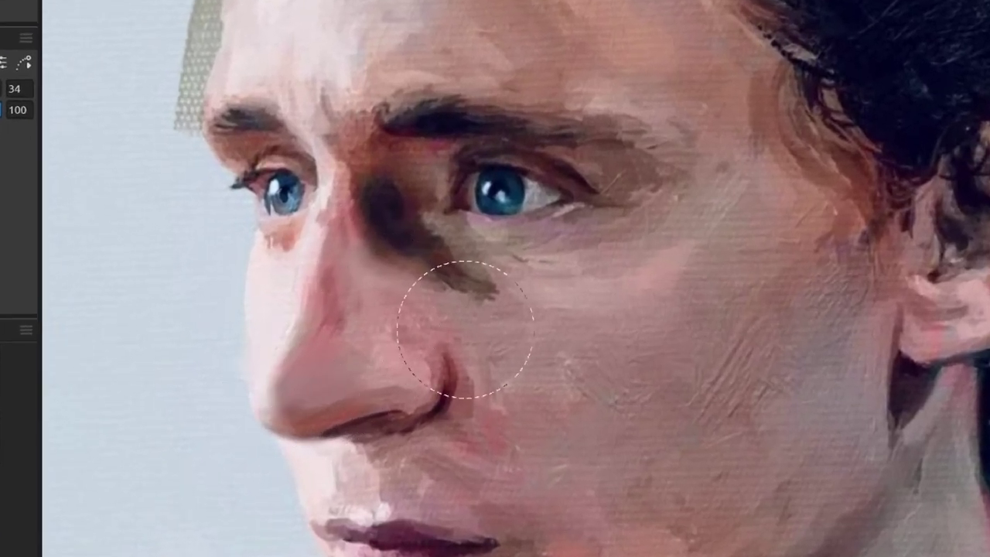
pyautogui.moveTo(448, 359); pyautogui.dragTo(410, 383)
pyautogui.moveTo(376, 454)
pyautogui.mouseDown()
pyautogui.moveTo(379, 422)
pyautogui.moveTo(326, 313)
pyautogui.moveTo(311, 306)
pyautogui.moveTo(309, 333)
pyautogui.mouseUp()
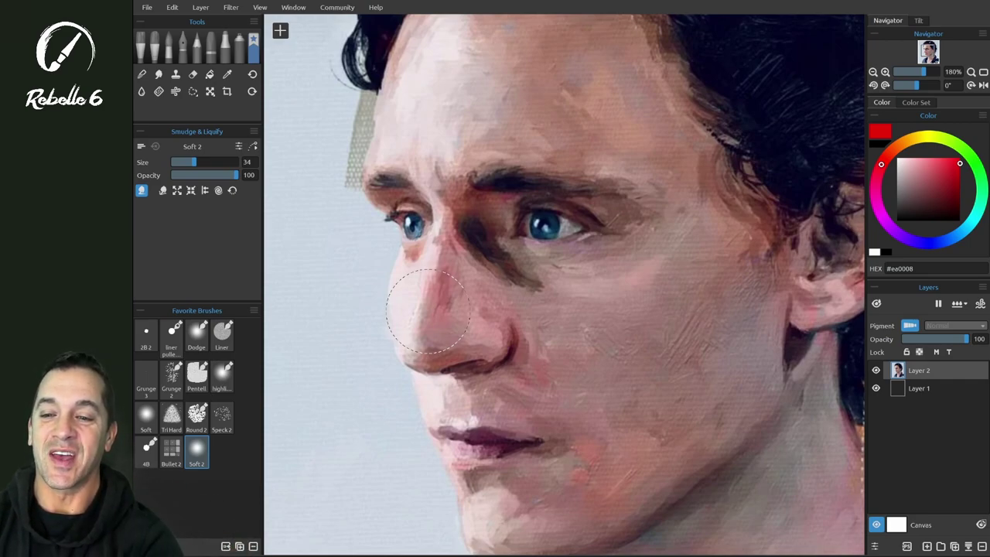
# Try reshaping the nose with Liquify Push, and restore it with the Liquify reconstruct mode.
pyautogui.click(163, 189)
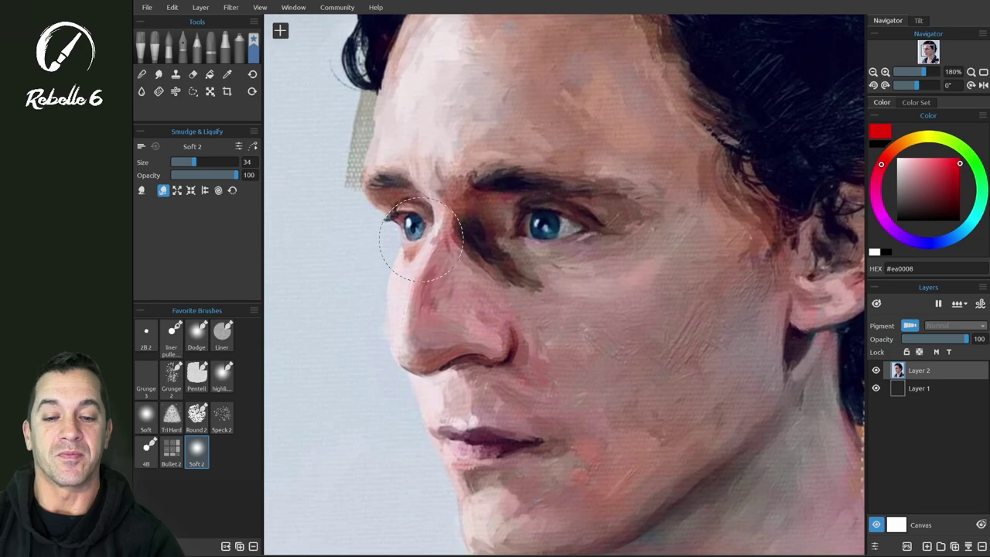
pyautogui.scroll(-3, 421, 240)
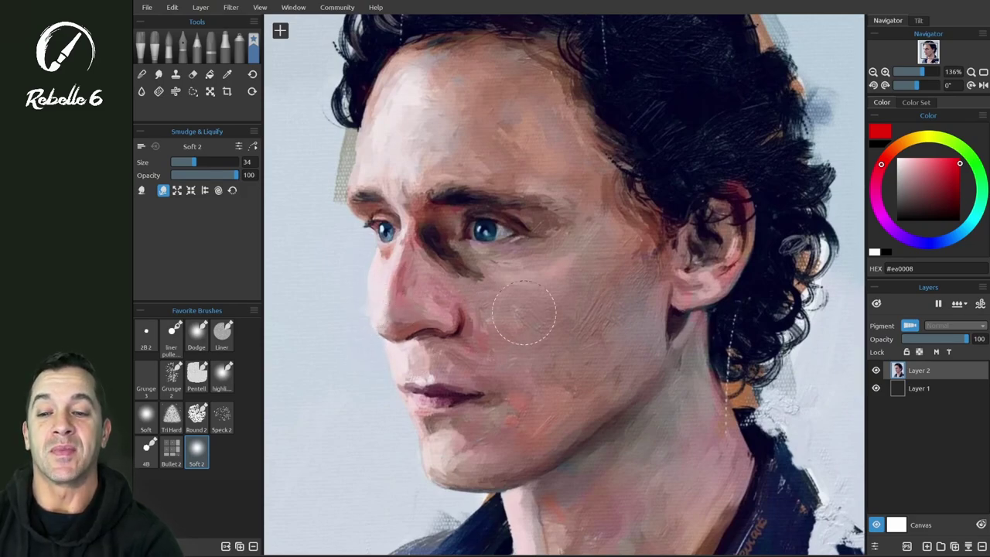
pyautogui.click(232, 190)
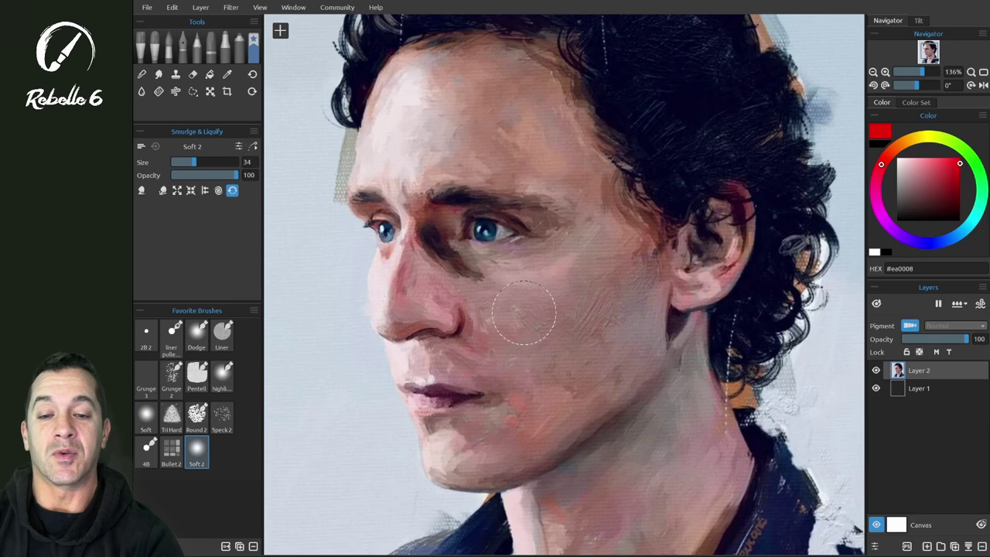
pyautogui.moveTo(382, 321)
pyautogui.mouseDown()
pyautogui.moveTo(404, 339)
pyautogui.moveTo(459, 320)
pyautogui.mouseUp()
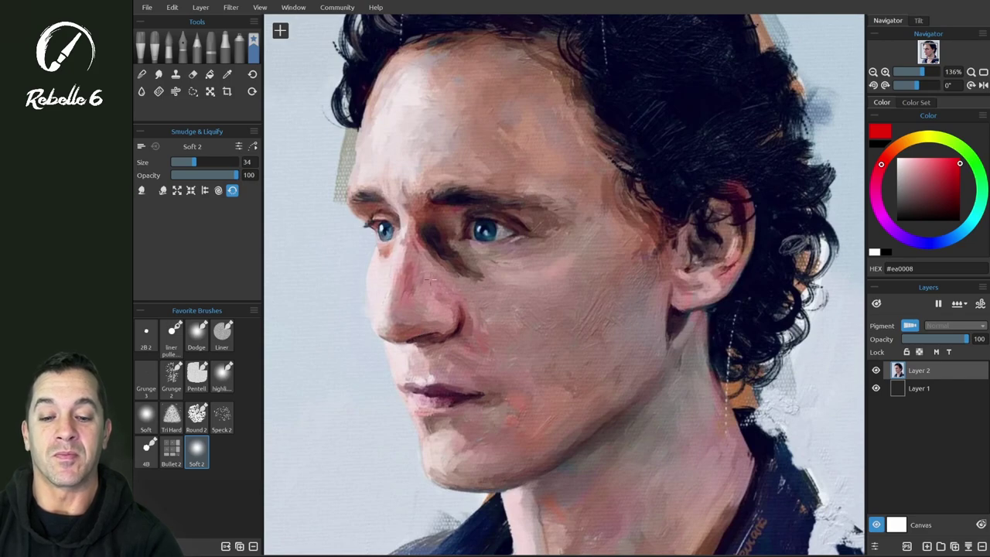
# Distort the corner of the mouth and the outer part of the nearer eyebrow with Liquify Push.
pyautogui.click(163, 189)
pyautogui.moveTo(485, 402)
pyautogui.mouseDown()
pyautogui.moveTo(498, 371)
pyautogui.moveTo(478, 391)
pyautogui.moveTo(493, 416)
pyautogui.mouseUp()
pyautogui.moveTo(481, 373)
pyautogui.mouseDown()
pyautogui.moveTo(506, 384)
pyautogui.moveTo(498, 402)
pyautogui.moveTo(462, 411)
pyautogui.moveTo(501, 394)
pyautogui.mouseUp()
pyautogui.moveTo(505, 203); pyautogui.dragTo(497, 210)
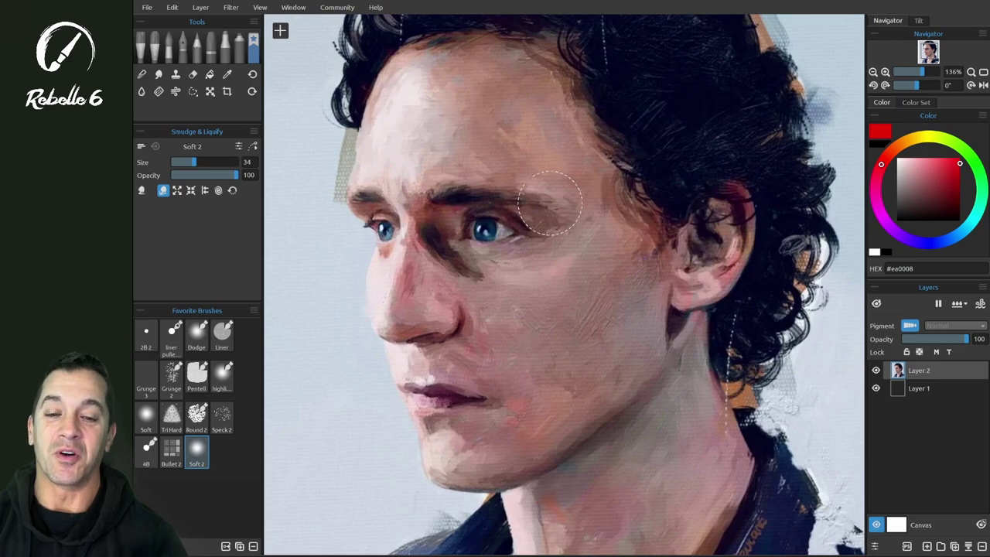
# Restore the pushed eyebrow and mouth areas with the Liquify reconstruct mode.
pyautogui.click(232, 190)
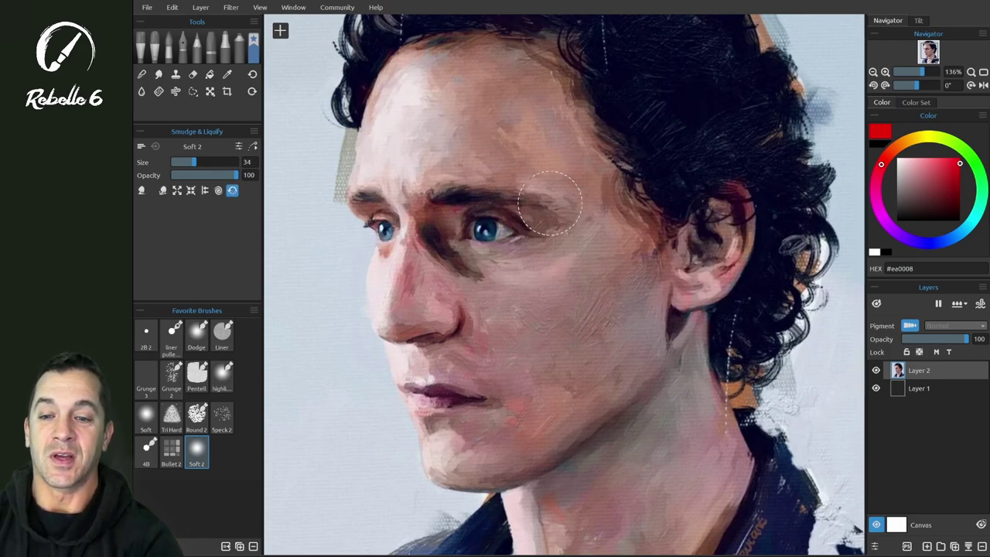
pyautogui.moveTo(542, 205); pyautogui.dragTo(466, 196)
pyautogui.moveTo(458, 400); pyautogui.dragTo(492, 401)
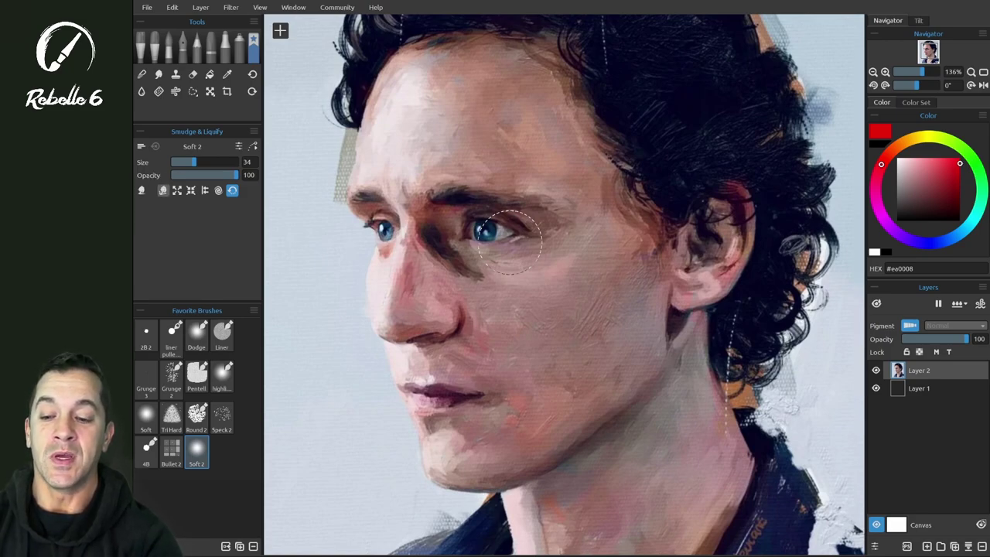
# Choose the Spikey 2 brush from the Smudge & Liquify set and push the paint across the nearer eye with Liquify Push.
pyautogui.click(158, 74)
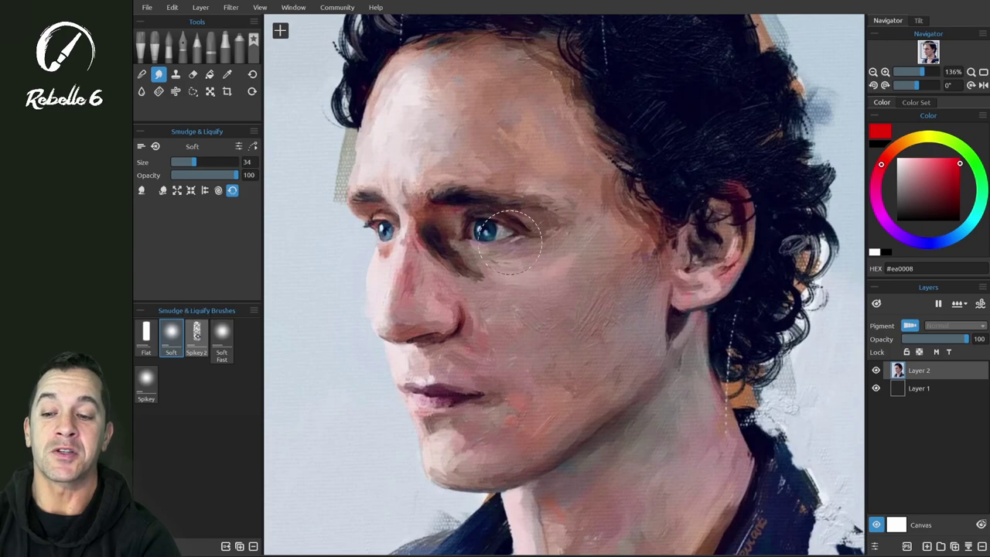
pyautogui.click(196, 332)
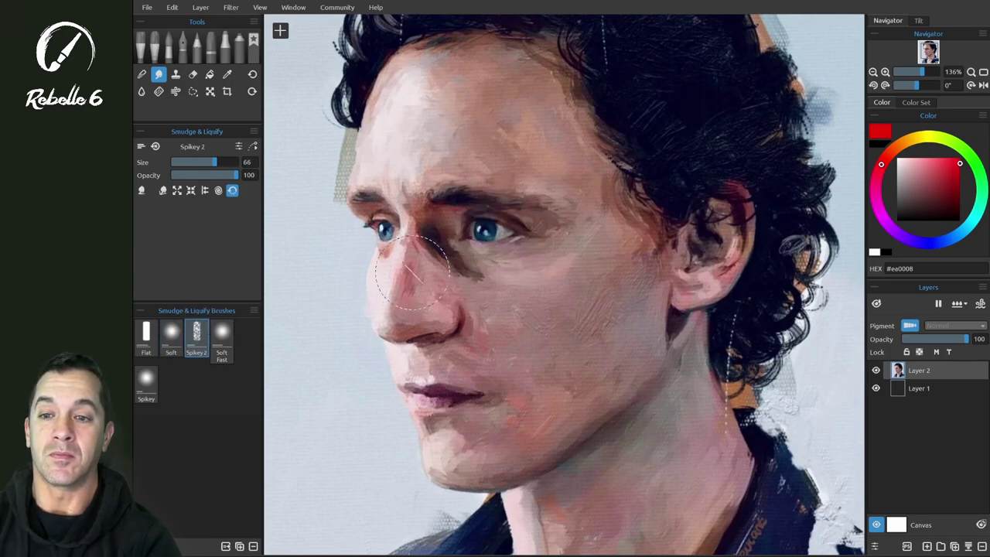
pyautogui.click(162, 190)
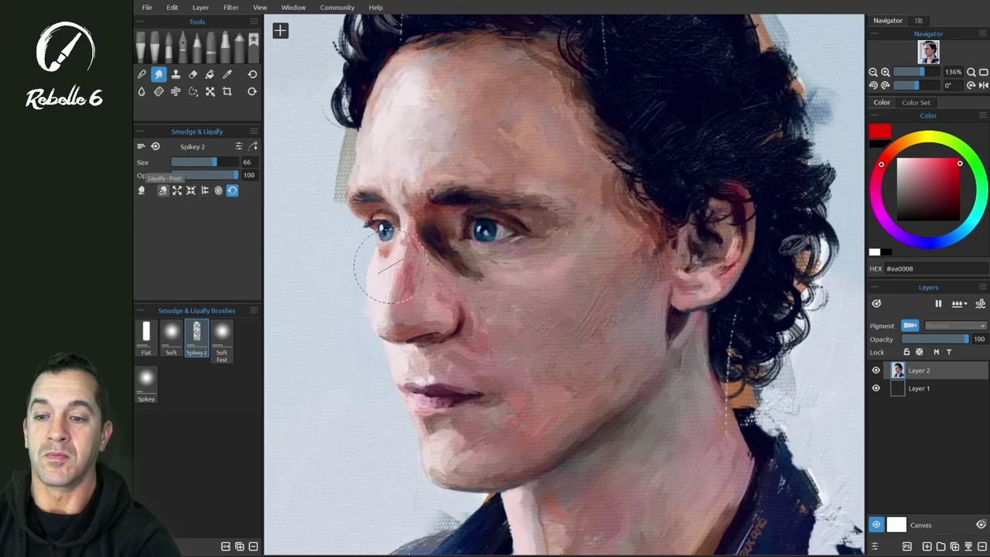
pyautogui.moveTo(487, 216)
pyautogui.mouseDown()
pyautogui.moveTo(504, 242)
pyautogui.moveTo(487, 211)
pyautogui.moveTo(455, 249)
pyautogui.mouseUp()
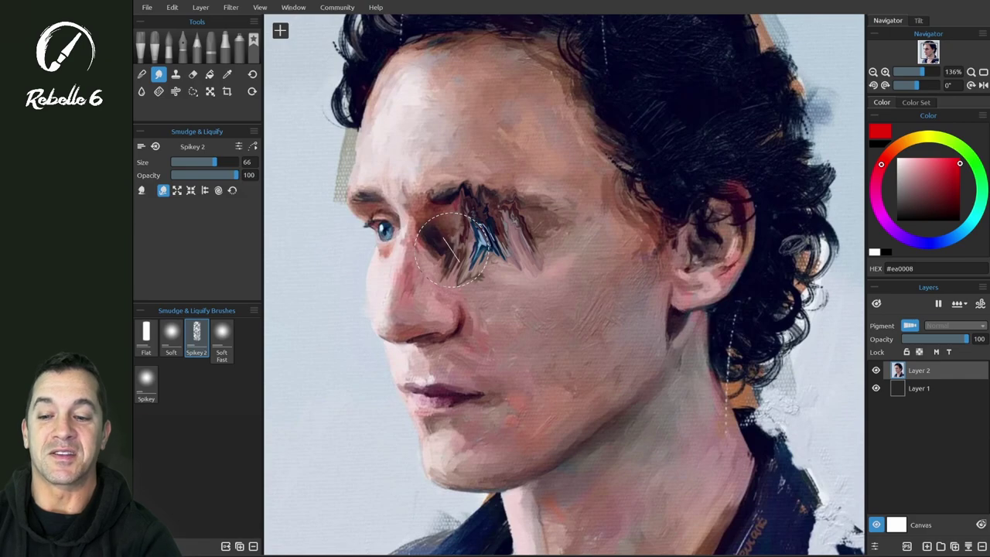
# Try the Spikey and Soft Fast brushes, pushing the far eye outward with Soft Fast in Liquify Push.
pyautogui.click(149, 384)
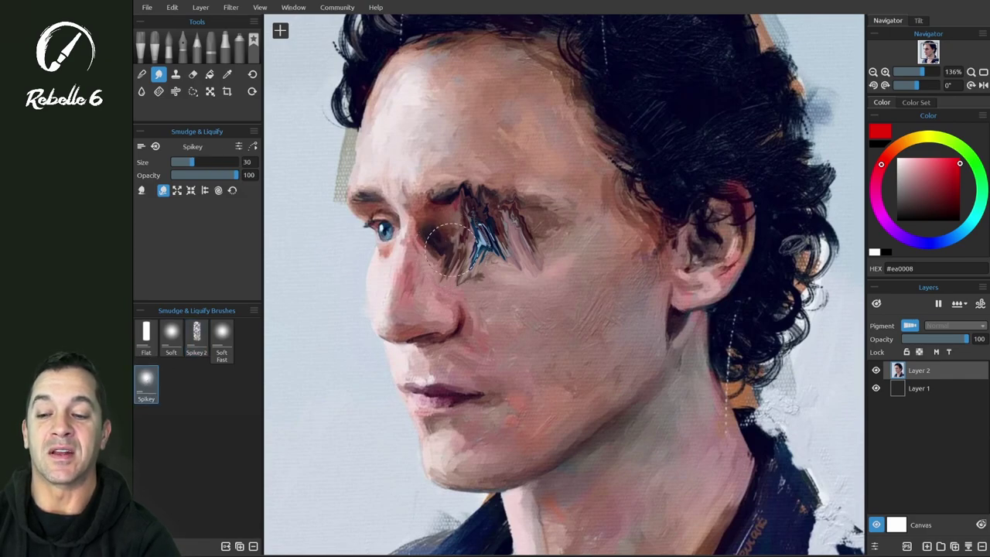
pyautogui.click(222, 339)
pyautogui.moveTo(382, 229)
pyautogui.mouseDown()
pyautogui.moveTo(349, 234)
pyautogui.moveTo(388, 221)
pyautogui.mouseUp()
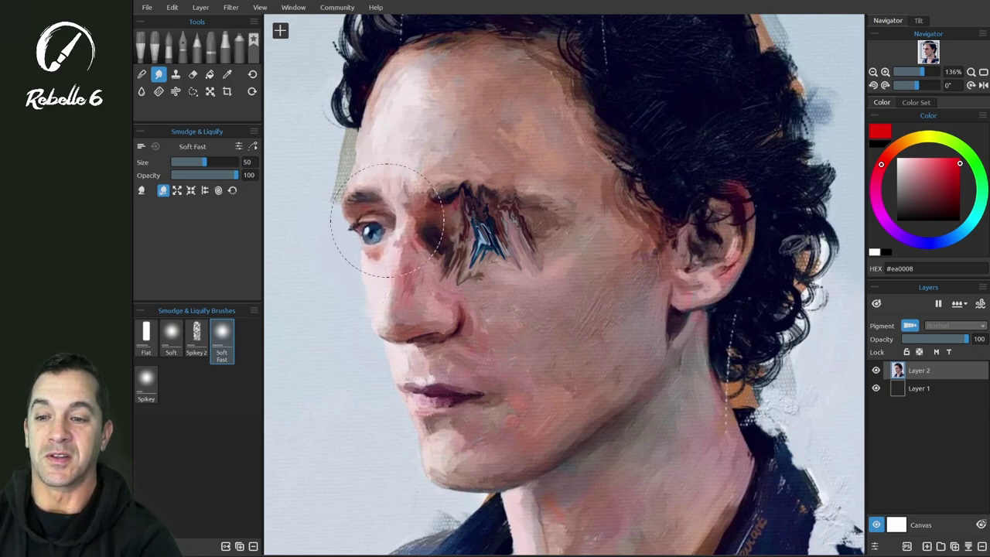
# Undo the Soft Fast and Spikey 2 distortions on both eyes.
pyautogui.hotkey('ctrl', 'z')
pyautogui.hotkey('ctrl', 'z')
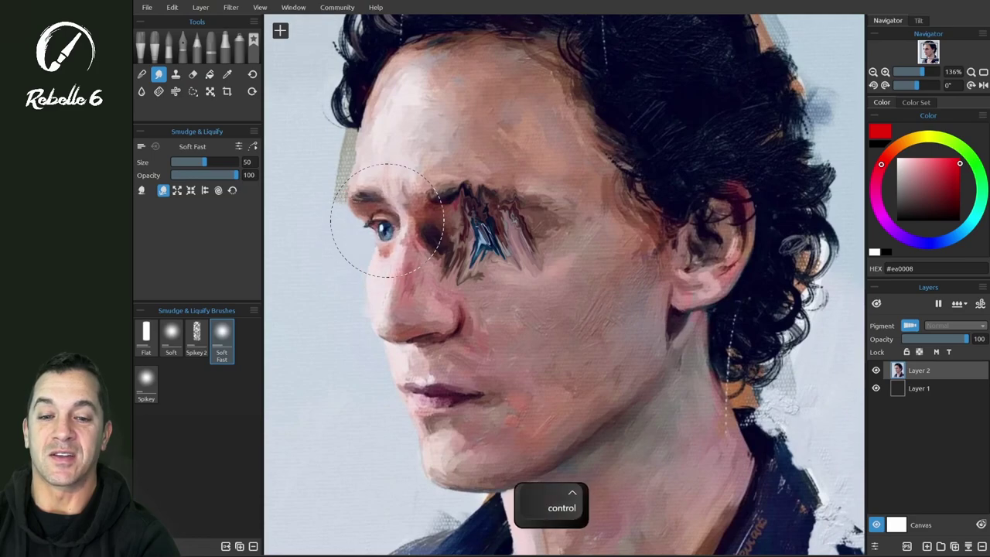
pyautogui.hotkey('ctrl', 'z')
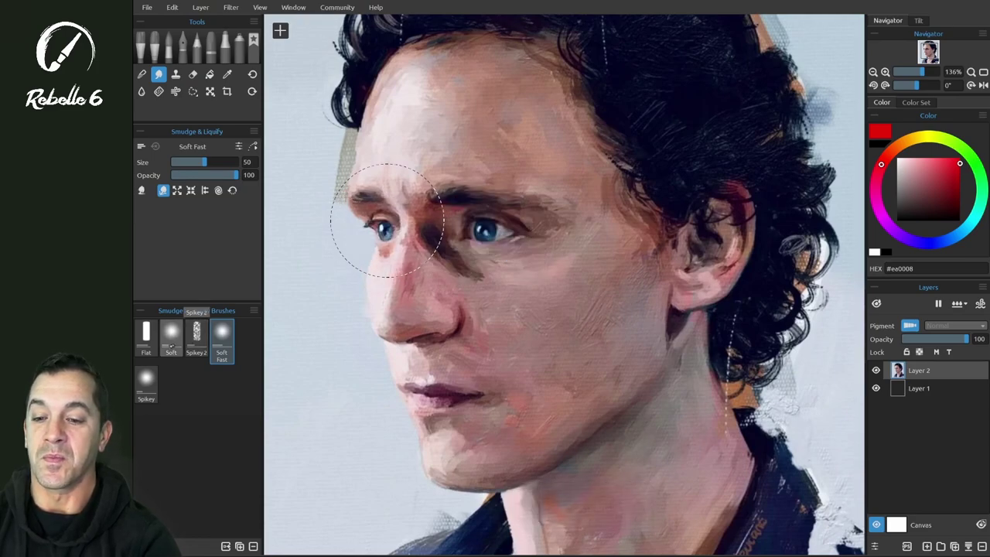
# Try pushing the nearer eye with the Flat Smudge & Liquify brush, and undo the stroke.
pyautogui.click(146, 334)
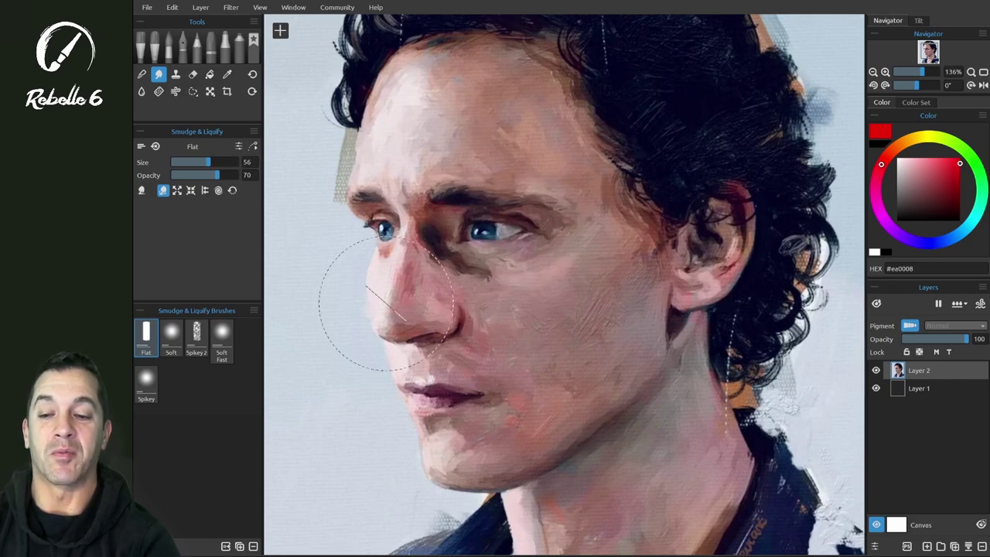
pyautogui.hotkey('ctrl', 'z')
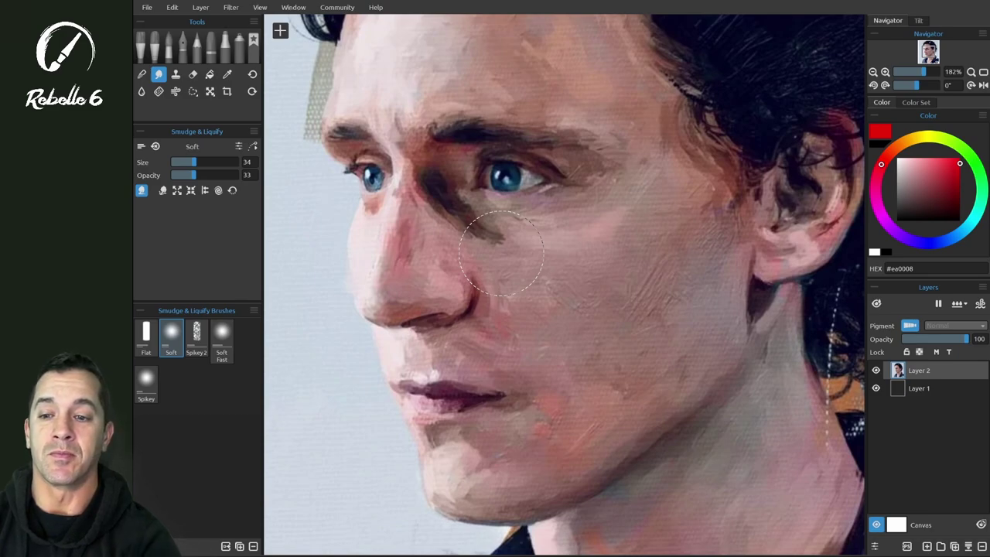
# Push the far eye slightly with the Soft brush in Liquify Push at 100 opacity.
pyautogui.click(162, 190)
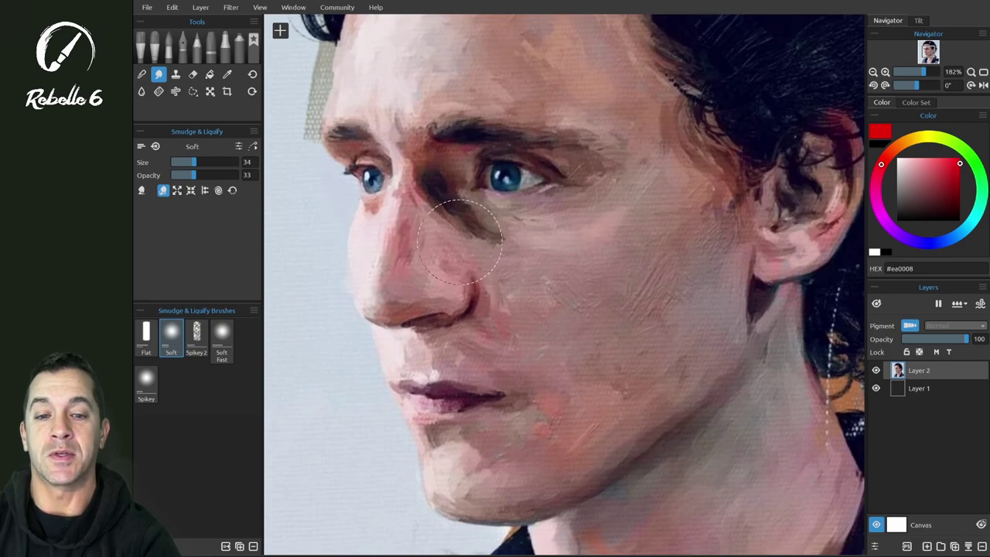
pyautogui.moveTo(194, 176); pyautogui.dragTo(224, 178)
pyautogui.moveTo(373, 182)
pyautogui.mouseDown()
pyautogui.moveTo(364, 172)
pyautogui.moveTo(381, 178)
pyautogui.mouseUp()
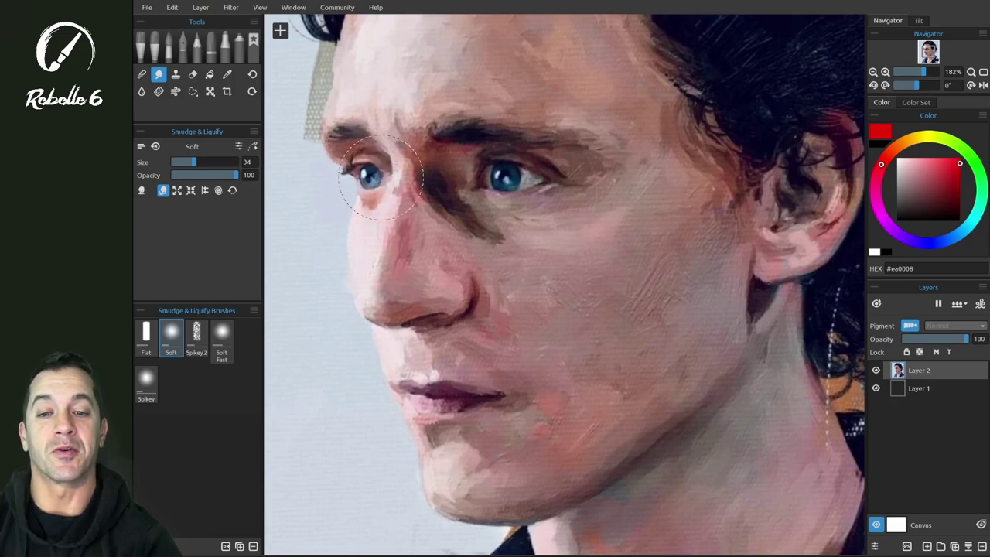
# Enlarge the nearer eye using Liquify Expand with the opacity lowered to 37.
pyautogui.click(196, 175)
pyautogui.click(177, 190)
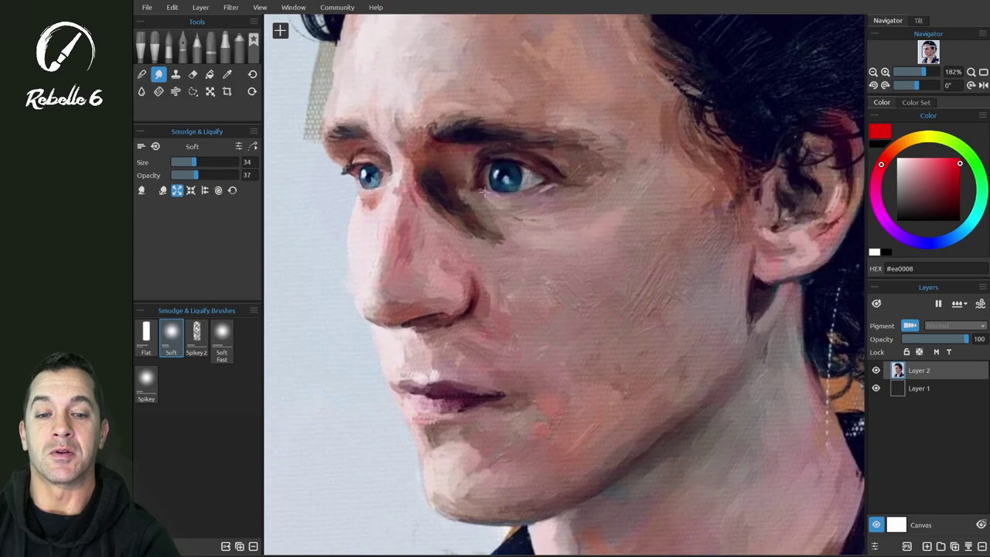
pyautogui.moveTo(496, 179); pyautogui.dragTo(526, 176)
# Restore the nearer and far eyes with the Liquify reconstruct mode at 100 opacity.
pyautogui.click(232, 190)
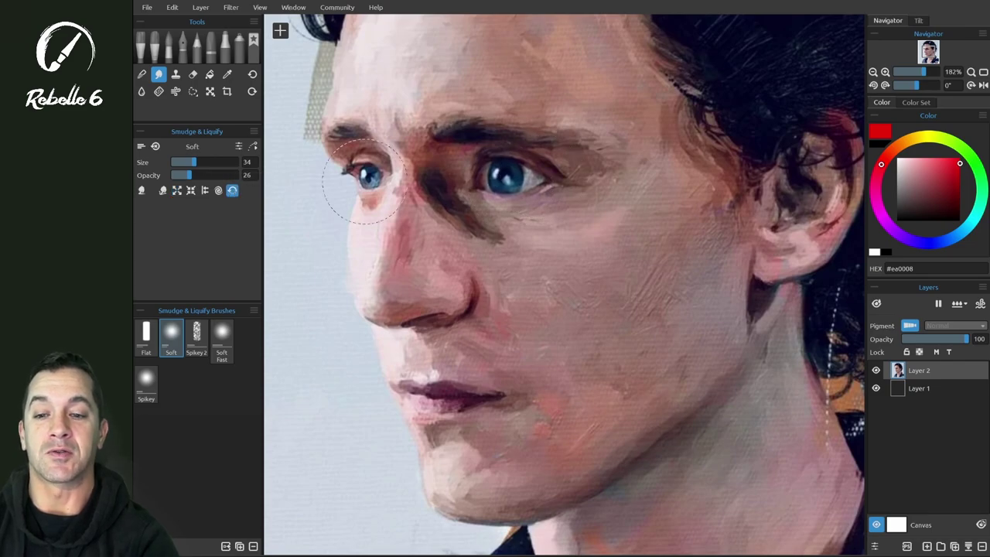
pyautogui.moveTo(209, 175); pyautogui.dragTo(241, 176)
pyautogui.moveTo(495, 179); pyautogui.dragTo(524, 192)
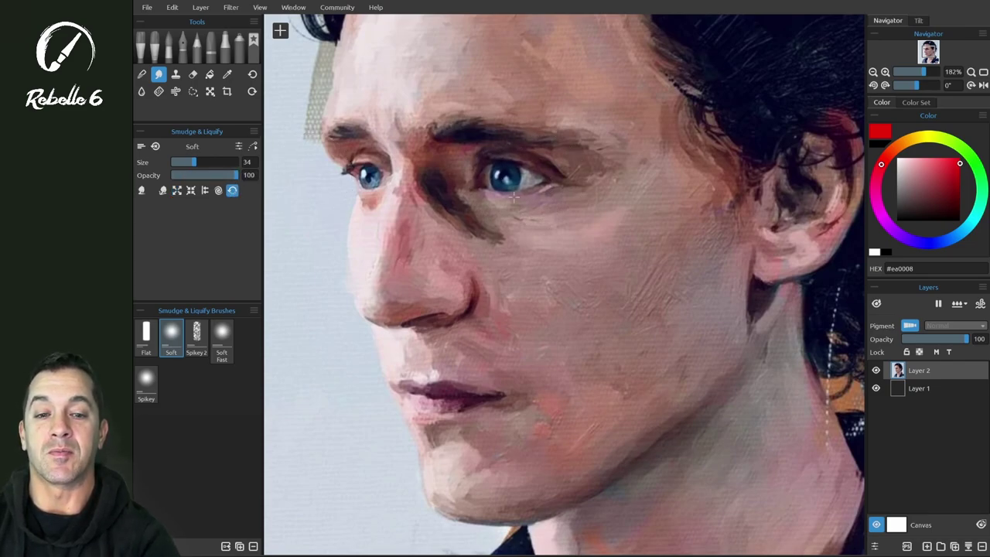
pyautogui.moveTo(352, 179); pyautogui.dragTo(368, 197)
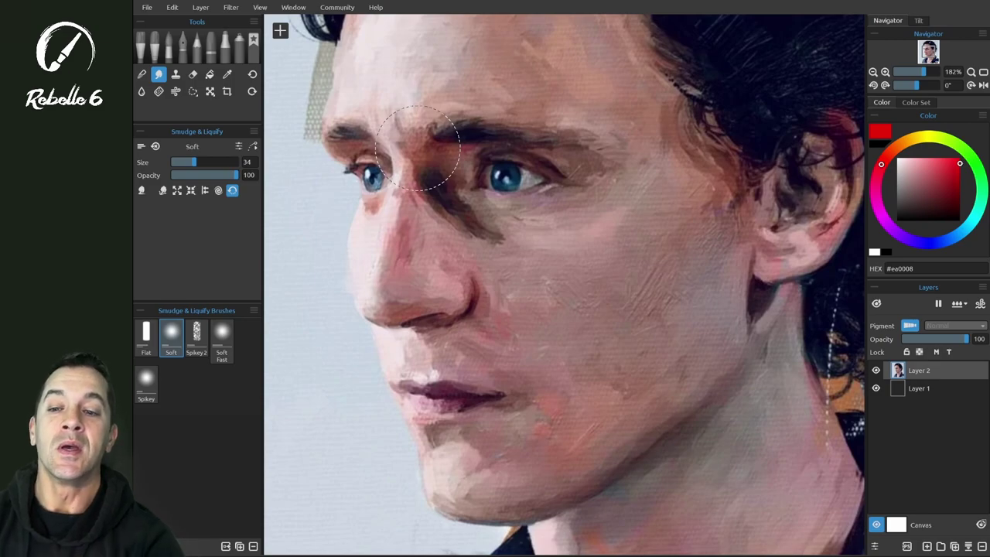
# Copy the Soft Smudge & Liquify brush preset to the favorite brushes and select the copy there.
pyautogui.click(253, 310)
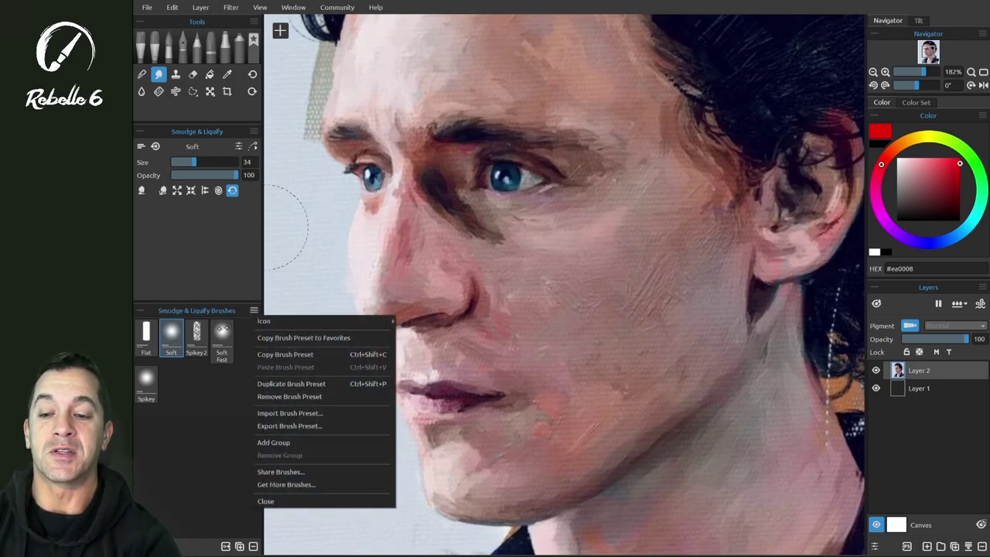
pyautogui.click(348, 338)
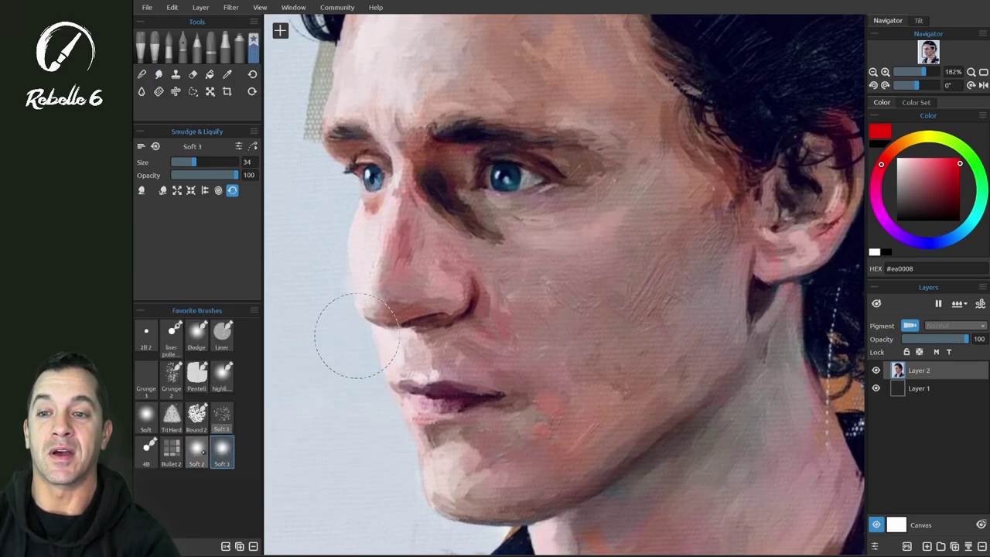
pyautogui.click(220, 449)
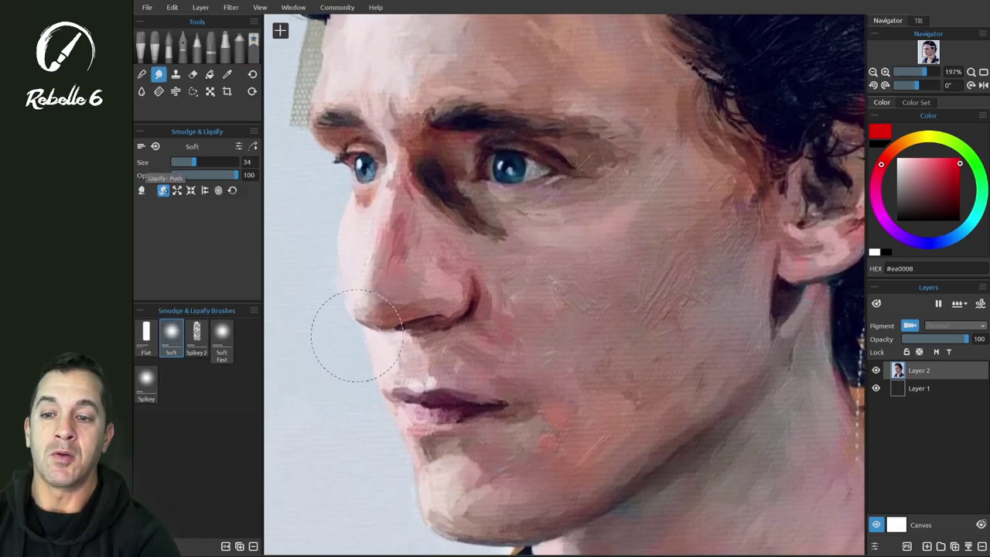
# Try enlarging the nearer eye with the Soft brush in Liquify Expand, and undo the change.
pyautogui.click(176, 189)
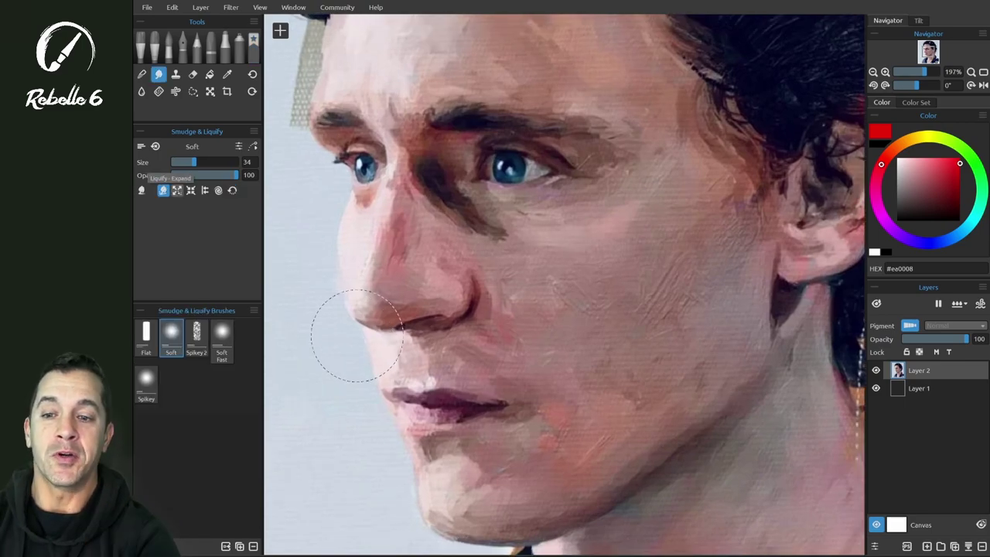
pyautogui.moveTo(512, 165); pyautogui.dragTo(514, 166)
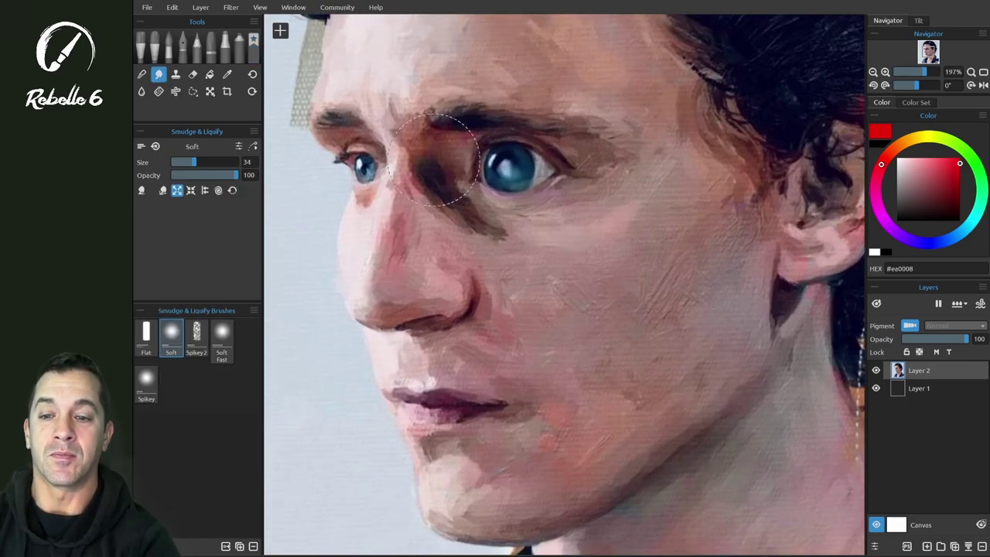
pyautogui.hotkey('ctrl', 'z')
pyautogui.hotkey('ctrl', 'z')
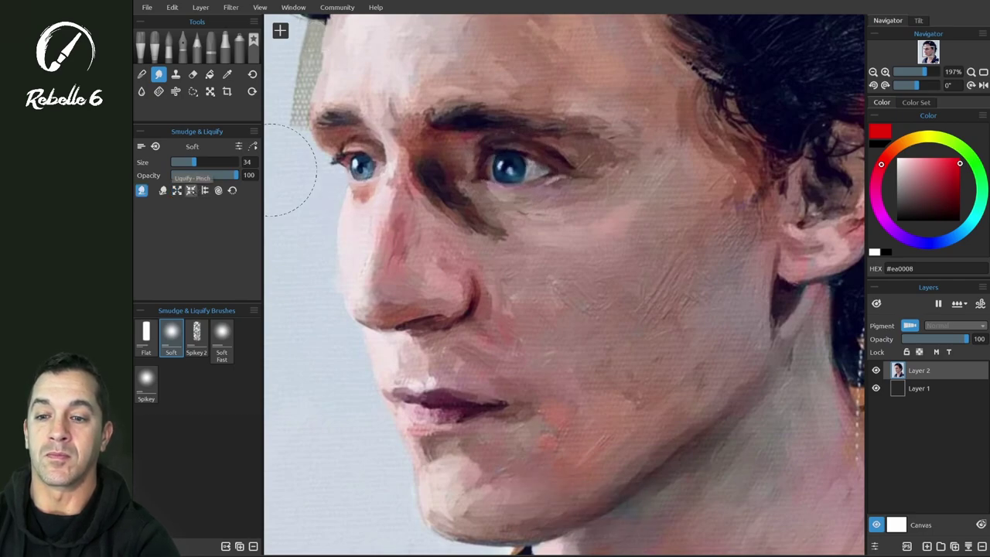
# Try shrinking the nearer eye with Liquify Pinch, lower the opacity to 35, and undo the distortion.
pyautogui.click(190, 190)
pyautogui.moveTo(503, 172); pyautogui.dragTo(497, 174)
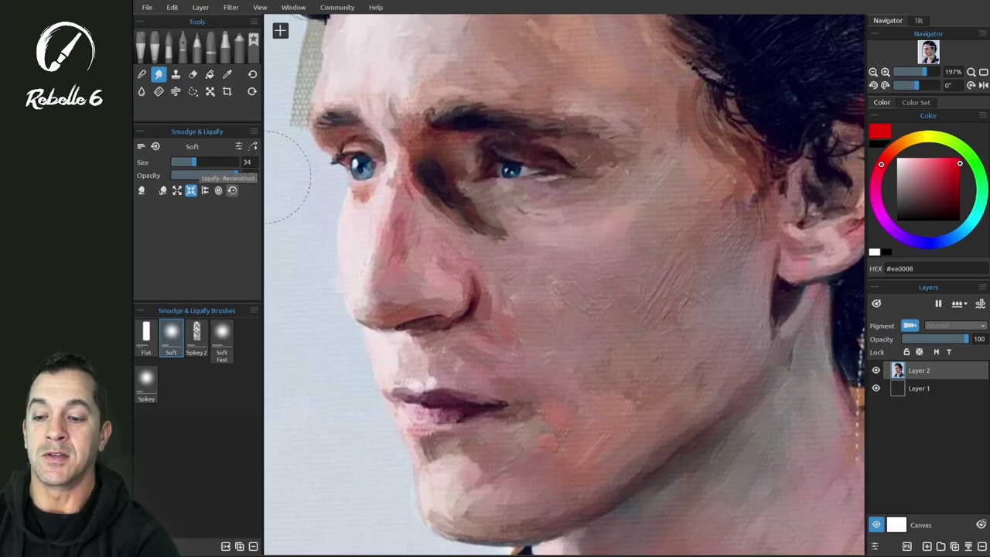
pyautogui.hotkey('ctrl', 'z')
pyautogui.hotkey('ctrl', 'z')
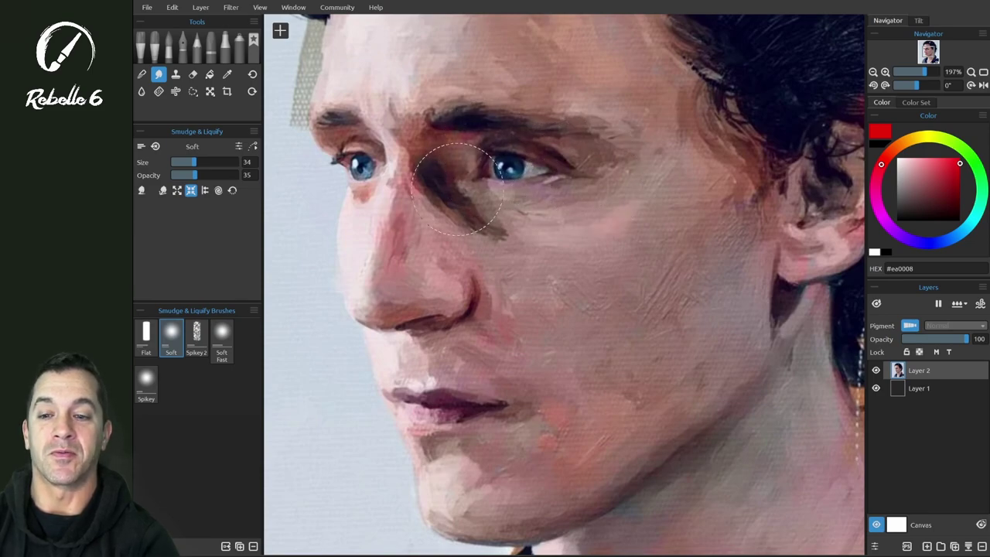
# Try displacing the area around and below the nearer eye with the Liquify mode between Pinch and Twirl, and undo the strokes.
pyautogui.click(205, 191)
pyautogui.hotkey('ctrl', 'z')
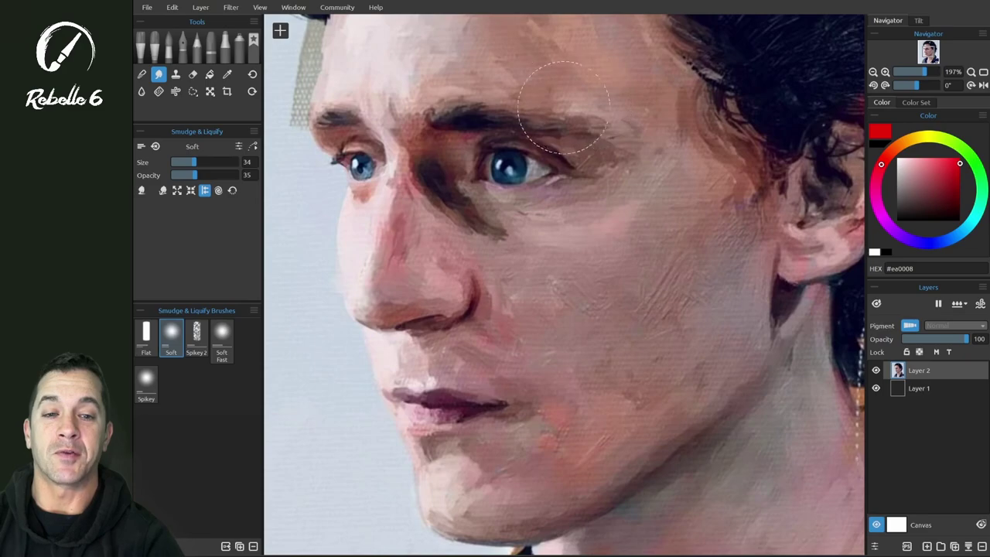
pyautogui.moveTo(536, 210)
pyautogui.mouseDown()
pyautogui.moveTo(535, 121)
pyautogui.moveTo(538, 226)
pyautogui.mouseUp()
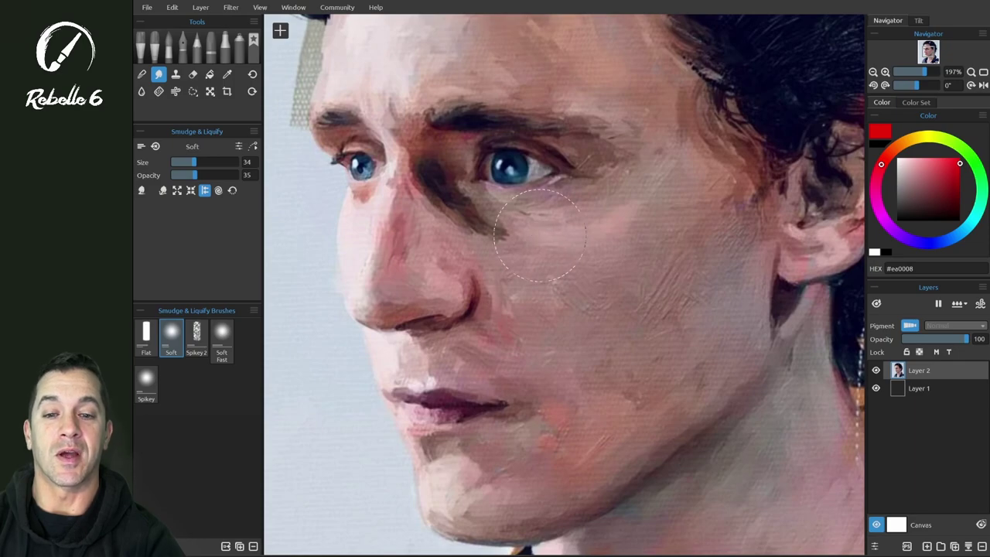
pyautogui.hotkey('ctrl', 'z')
pyautogui.hotkey('ctrl', 'z')
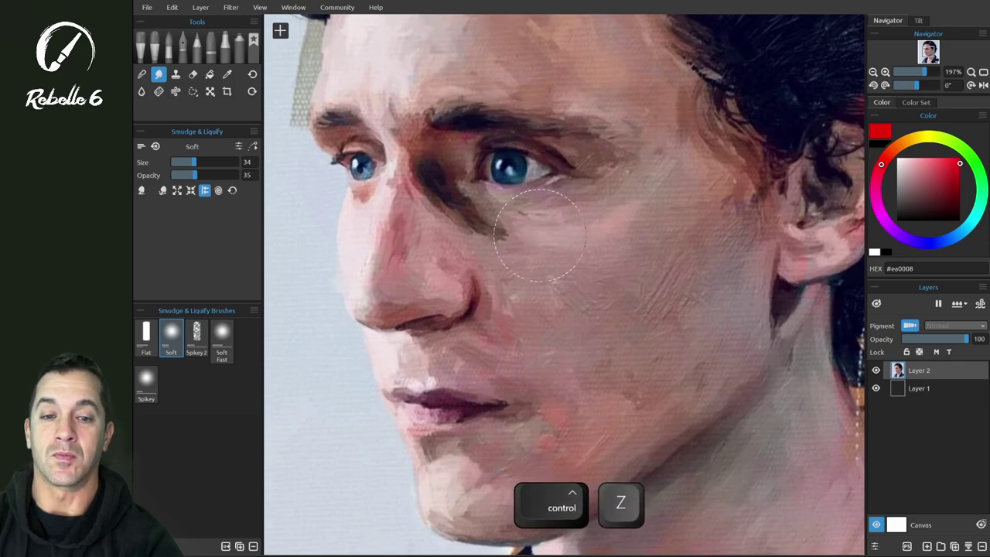
# Try twisting the nearer eye and the shadow beside the nose with the Liquify twirl mode, and undo the last stroke.
pyautogui.click(218, 190)
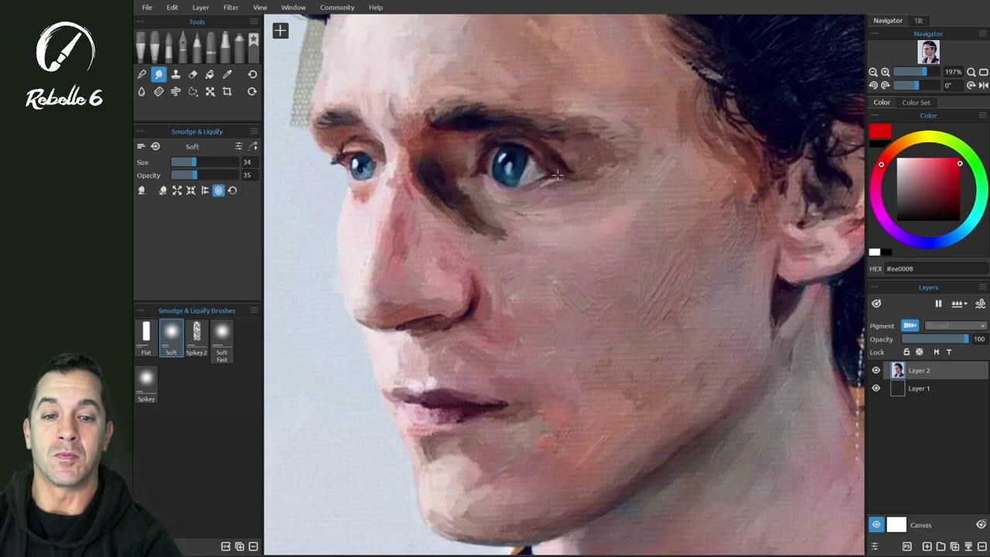
pyautogui.moveTo(480, 200)
pyautogui.mouseDown()
pyautogui.moveTo(455, 186)
pyautogui.moveTo(469, 145)
pyautogui.moveTo(495, 123)
pyautogui.moveTo(566, 125)
pyautogui.moveTo(585, 177)
pyautogui.moveTo(582, 202)
pyautogui.moveTo(505, 144)
pyautogui.moveTo(559, 201)
pyautogui.moveTo(538, 224)
pyautogui.moveTo(496, 220)
pyautogui.moveTo(475, 196)
pyautogui.moveTo(559, 199)
pyautogui.moveTo(507, 210)
pyautogui.moveTo(429, 202)
pyautogui.moveTo(401, 215)
pyautogui.mouseUp()
pyautogui.hotkey('ctrl', 'z')
# Restore both eyes, the brow and the nose bridge with Liquify Reconstruct at 100 opacity.
pyautogui.click(232, 190)
pyautogui.moveTo(199, 176); pyautogui.dragTo(241, 176)
pyautogui.moveTo(533, 171)
pyautogui.mouseDown()
pyautogui.moveTo(504, 176)
pyautogui.moveTo(535, 159)
pyautogui.moveTo(605, 175)
pyautogui.moveTo(456, 122)
pyautogui.moveTo(558, 111)
pyautogui.mouseUp()
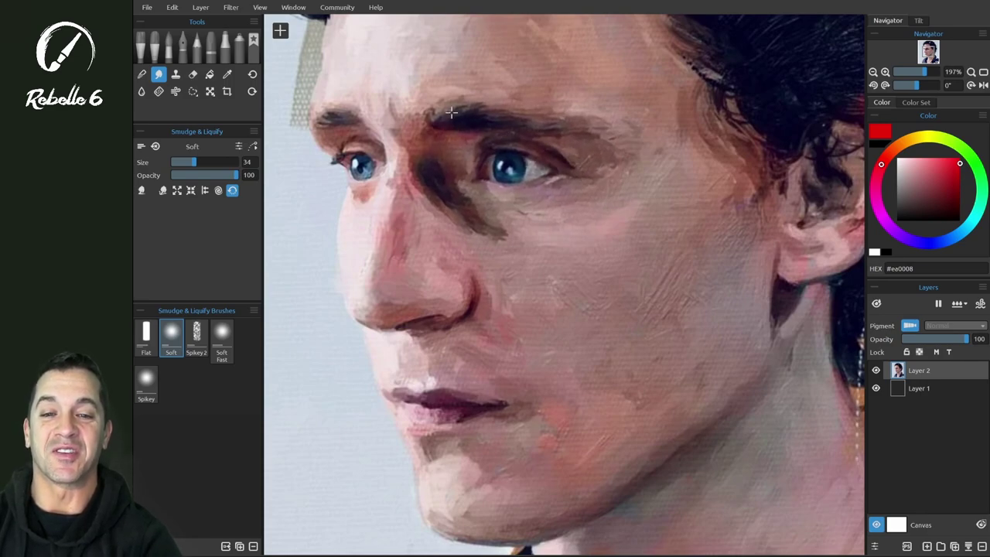
pyautogui.moveTo(420, 149)
pyautogui.mouseDown()
pyautogui.moveTo(368, 198)
pyautogui.moveTo(406, 154)
pyautogui.mouseUp()
pyautogui.moveTo(349, 177)
pyautogui.mouseDown()
pyautogui.moveTo(356, 140)
pyautogui.moveTo(330, 123)
pyautogui.mouseUp()
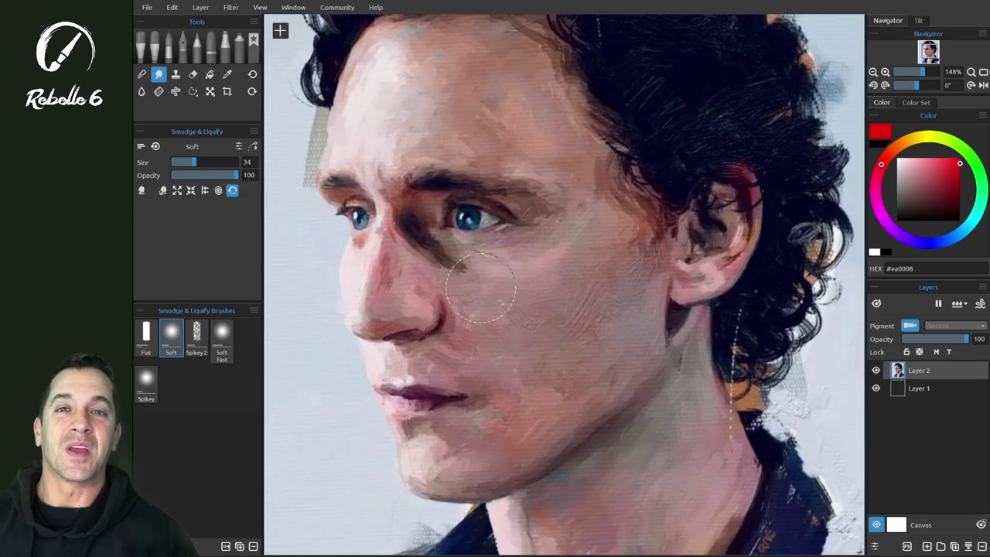